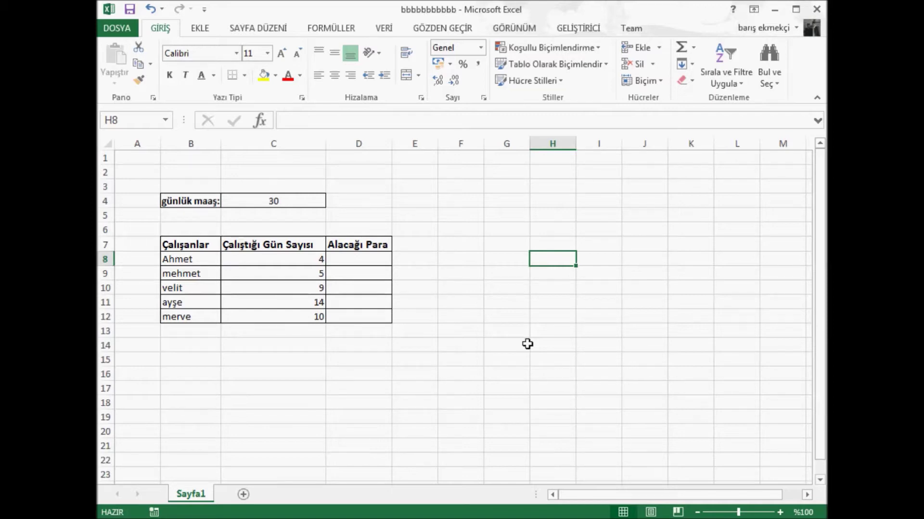
click(527, 344)
click(418, 380)
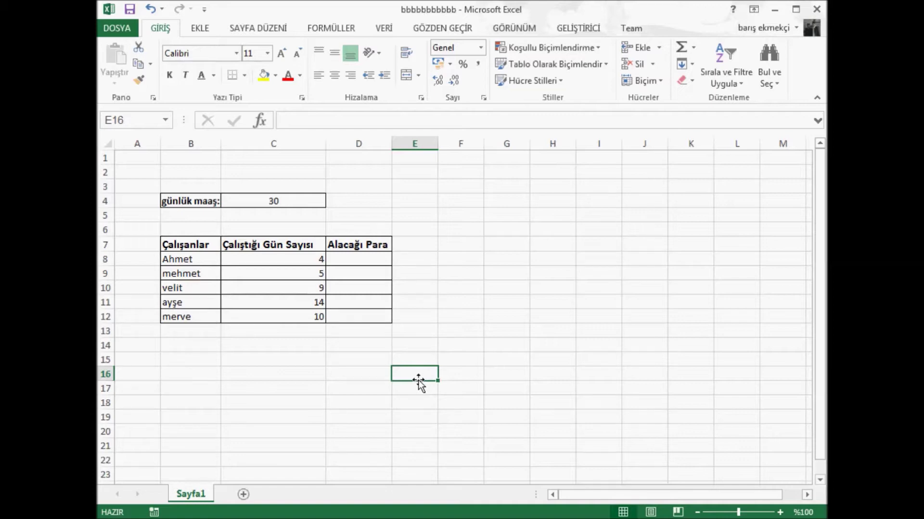
click(465, 290)
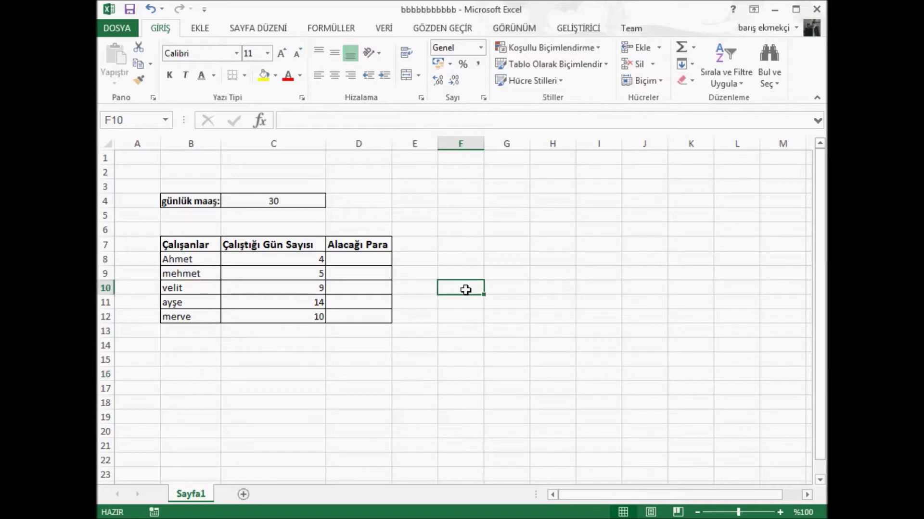
click(480, 316)
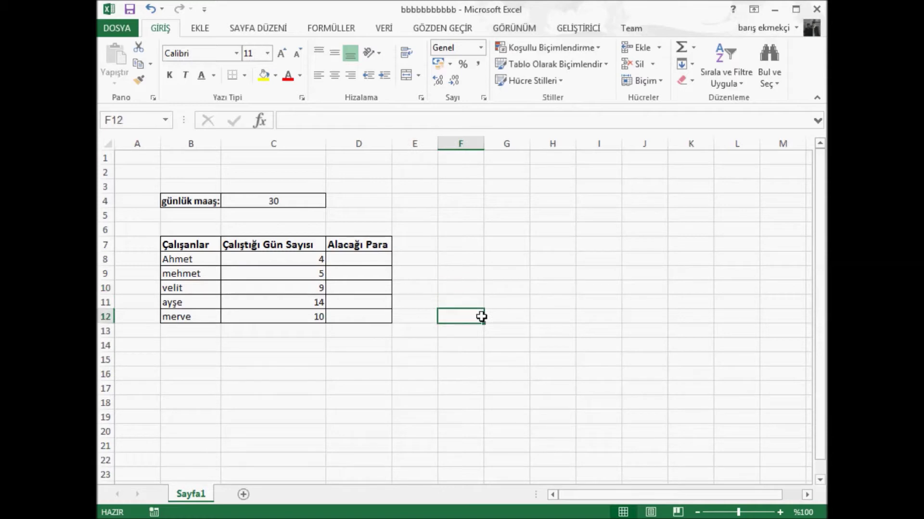
click(553, 312)
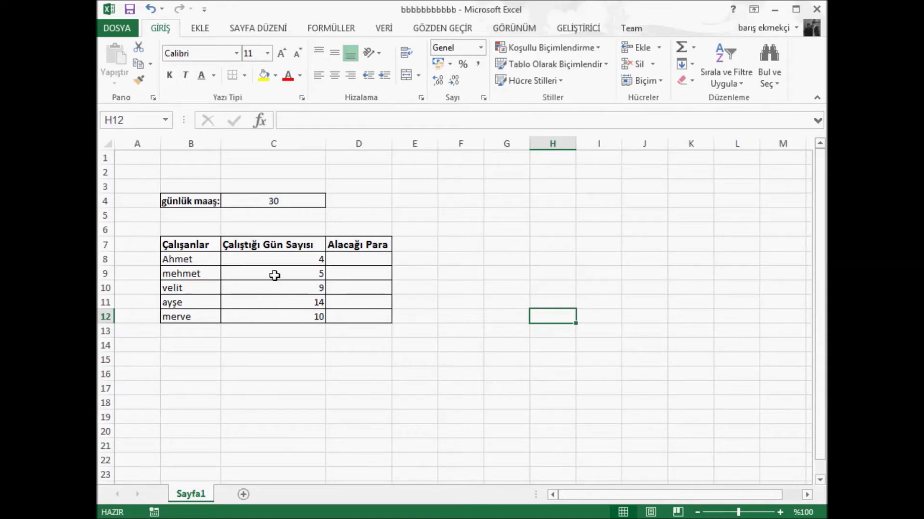
click(432, 339)
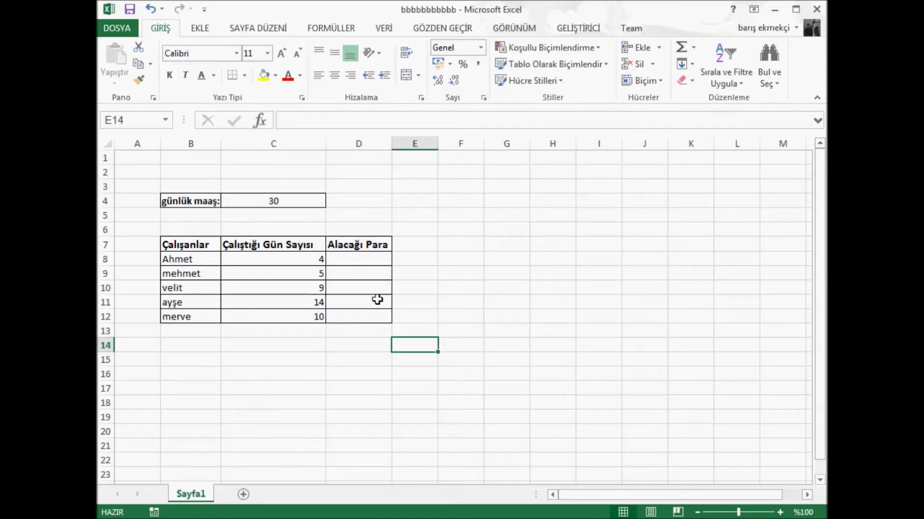
click(263, 206)
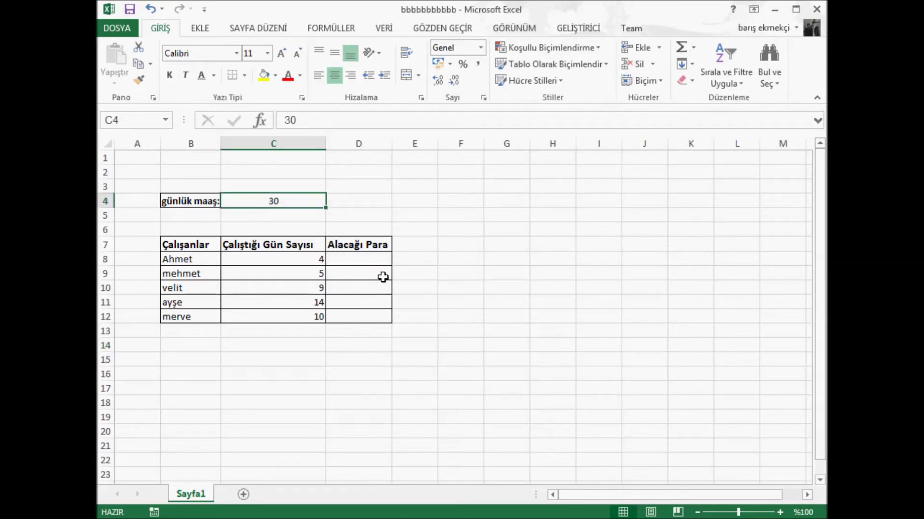
- Enter the formula =$C$4*C8 in D8 to multiply the fixed daily wage by the first employee's days worked
click(361, 257)
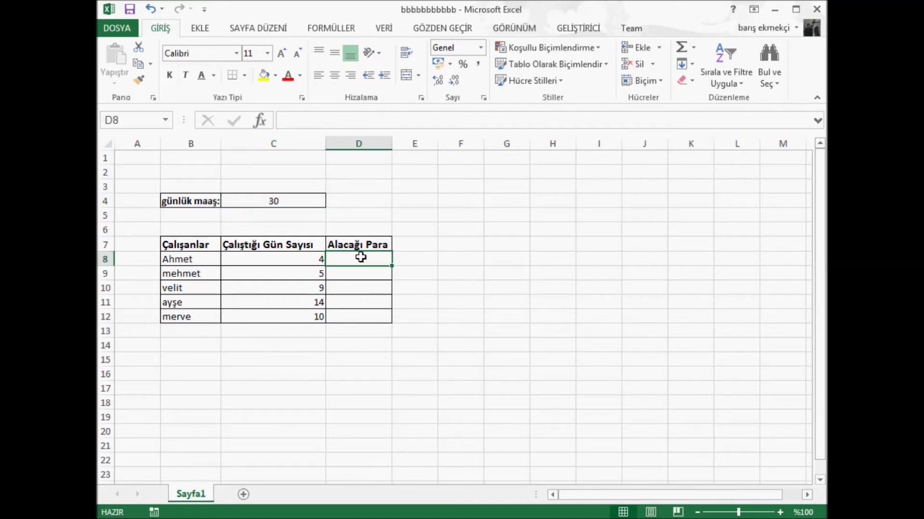
click(363, 123)
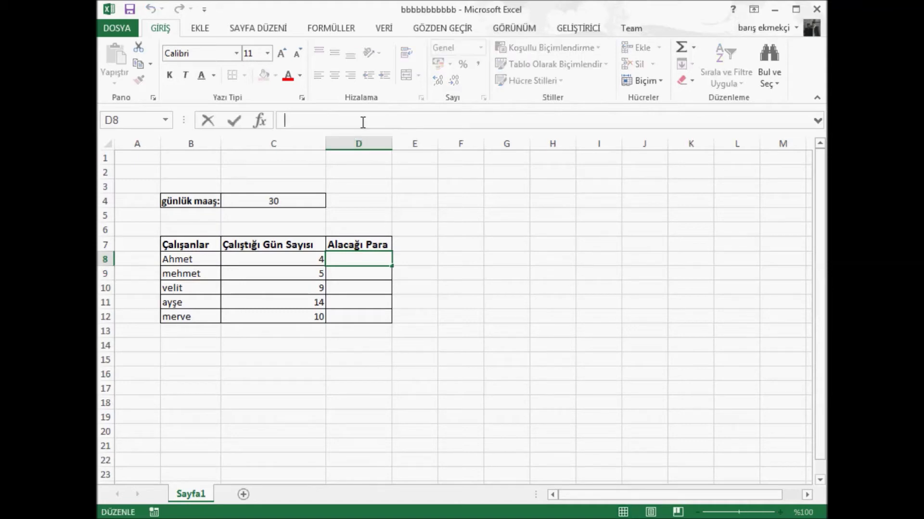
text(=)
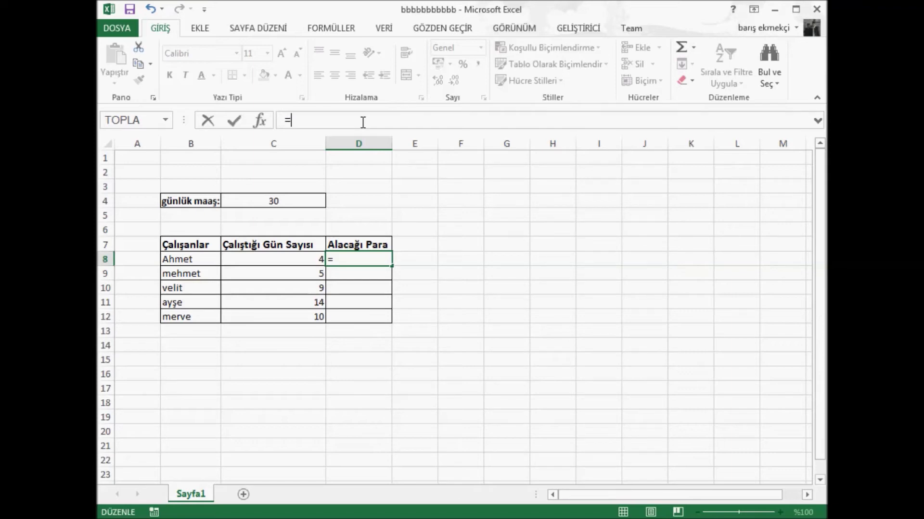
text(C4)
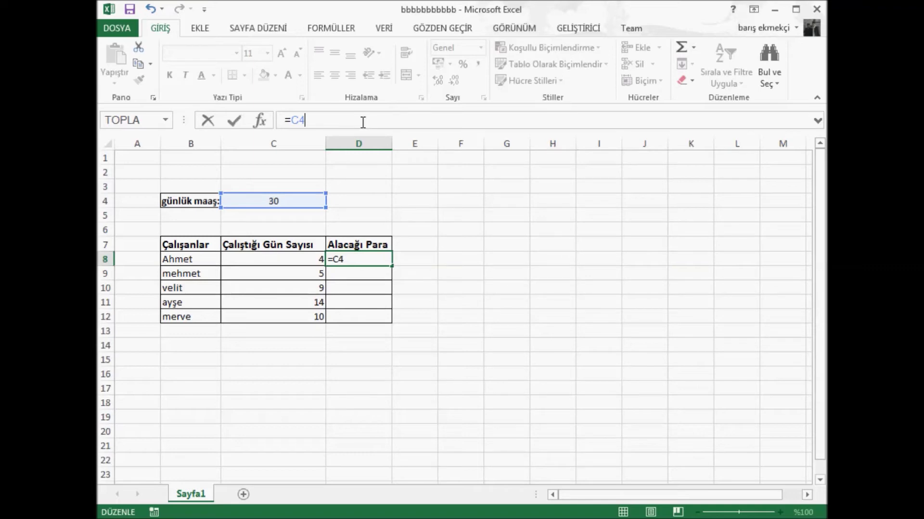
key(F4)
click(302, 264)
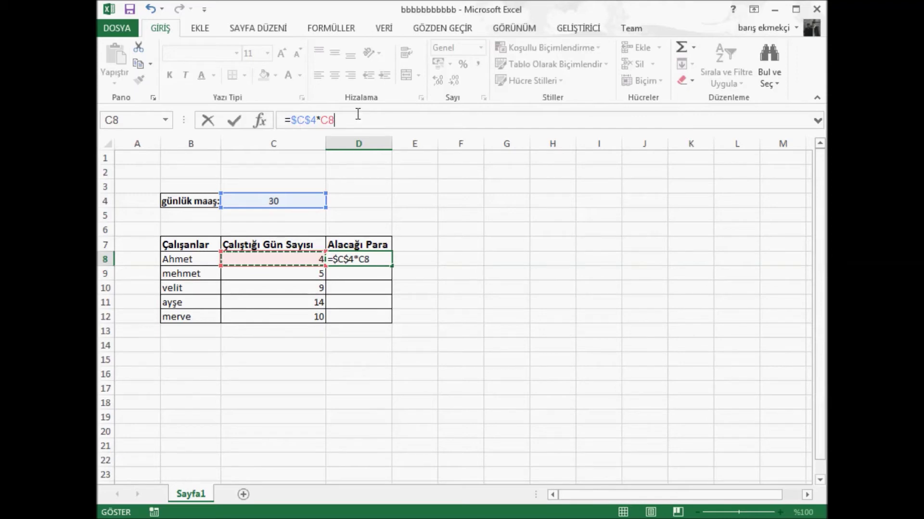
key(Return)
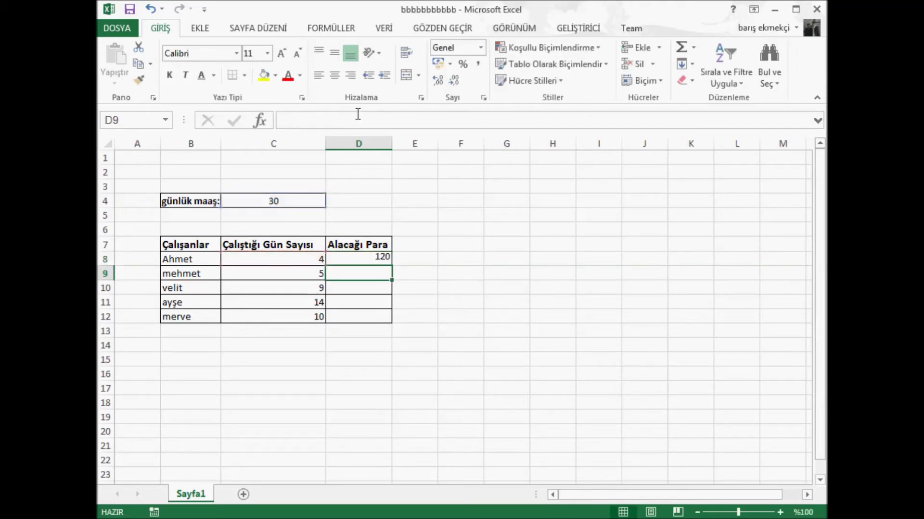
click(367, 259)
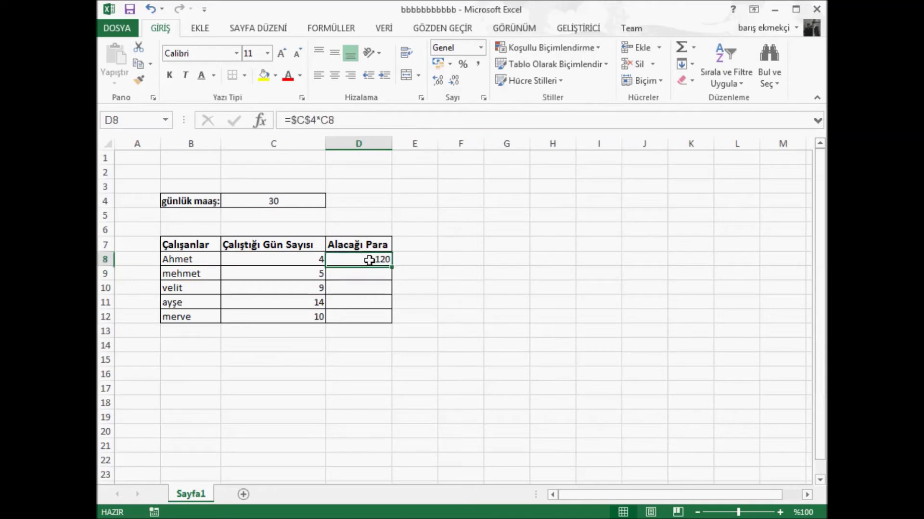
click(510, 254)
click(457, 255)
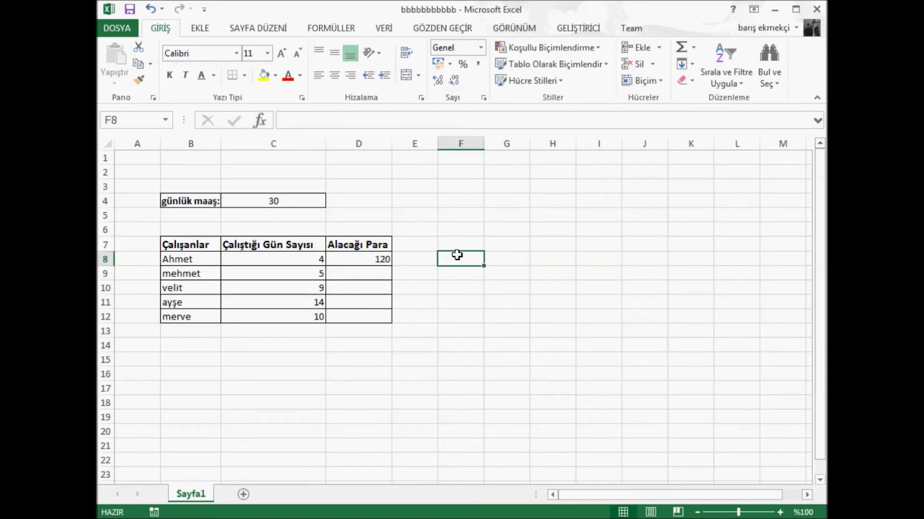
click(562, 261)
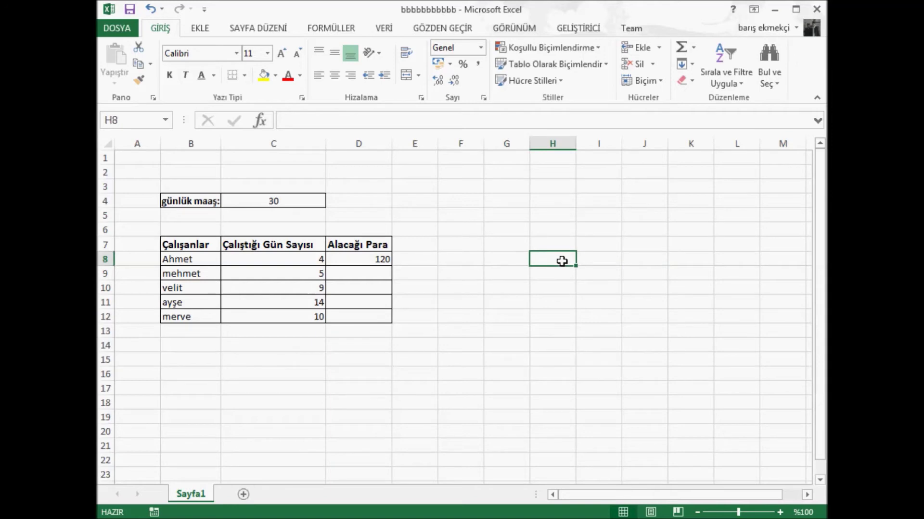
- Fill the formula in D8 down through D12 for the remaining employees
click(384, 256)
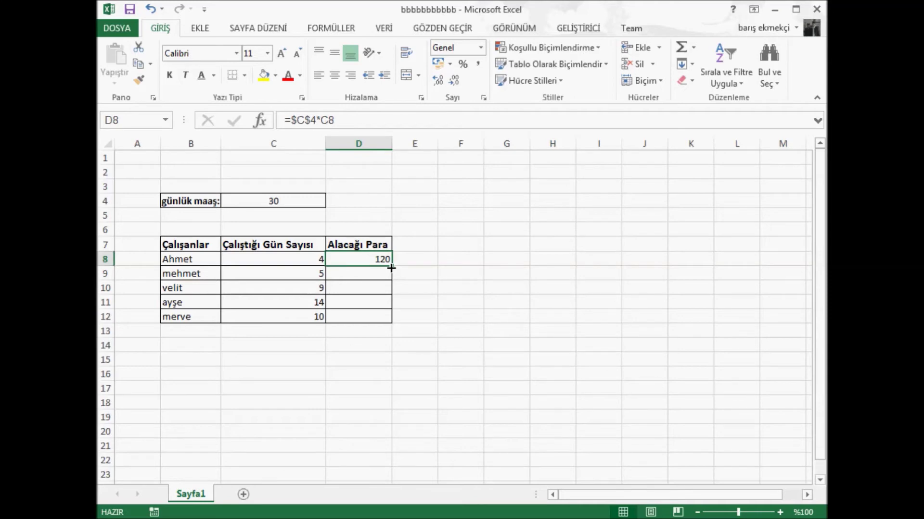
drag(391, 266, 391, 319)
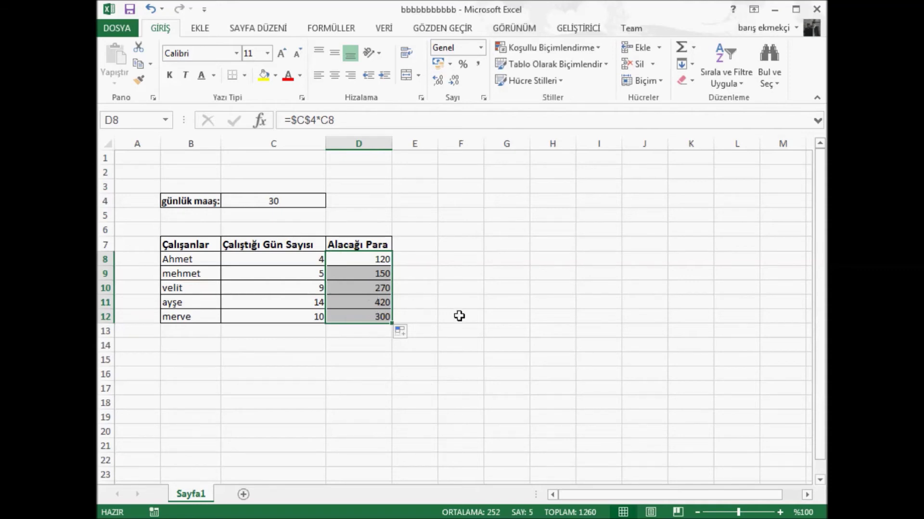
- Examine the formulas in D8 through D12 to compare their absolute and relative references
click(385, 274)
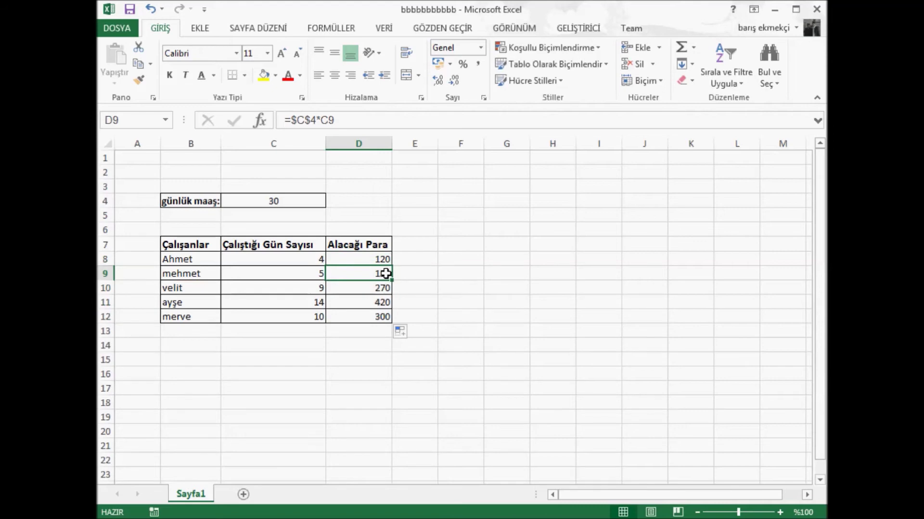
click(382, 292)
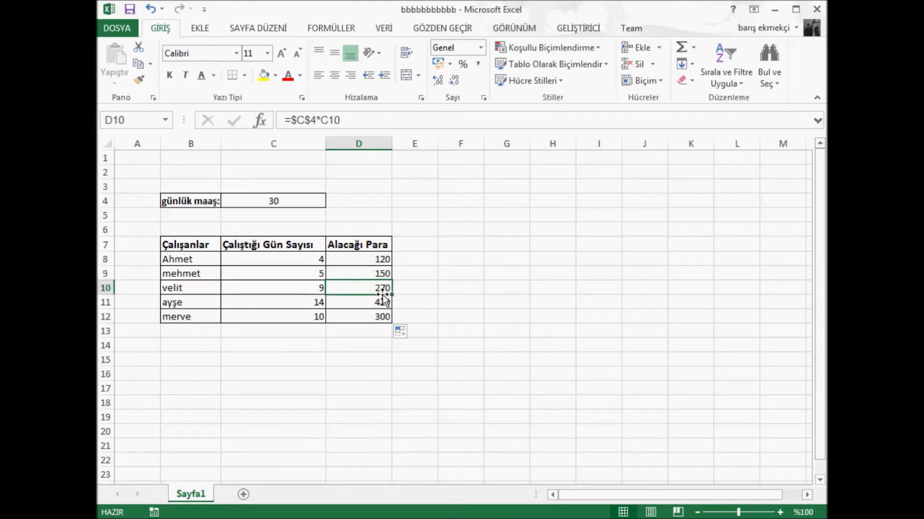
click(383, 302)
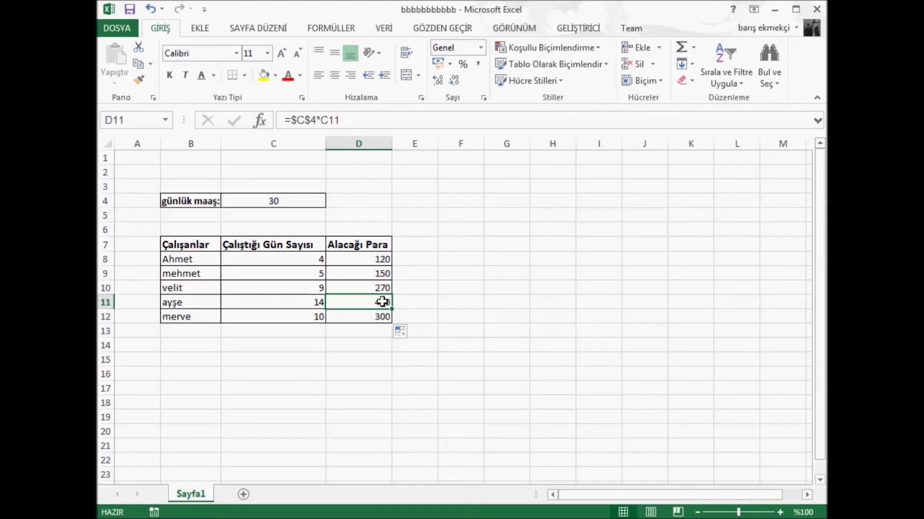
click(380, 317)
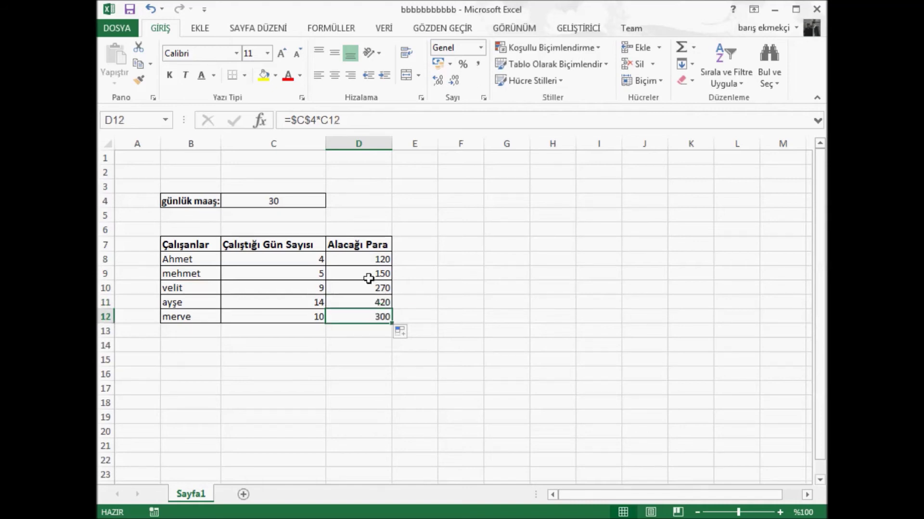
click(367, 255)
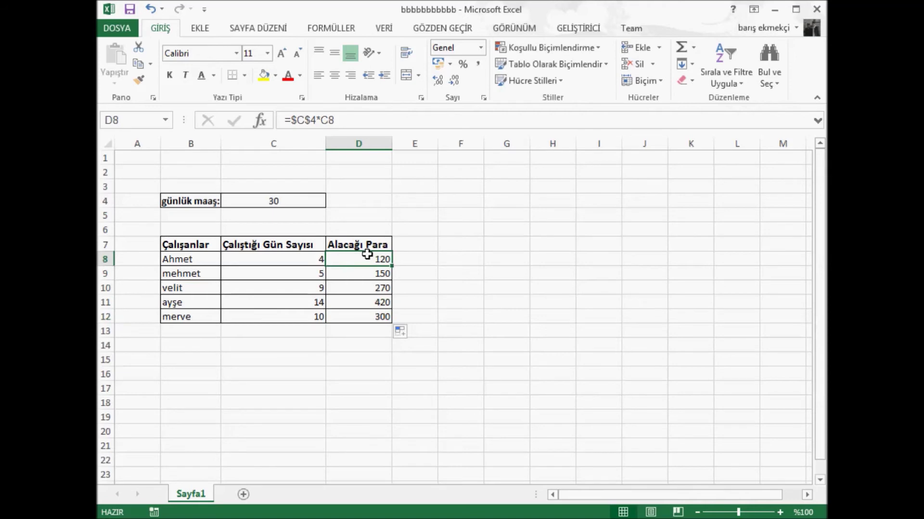
click(374, 273)
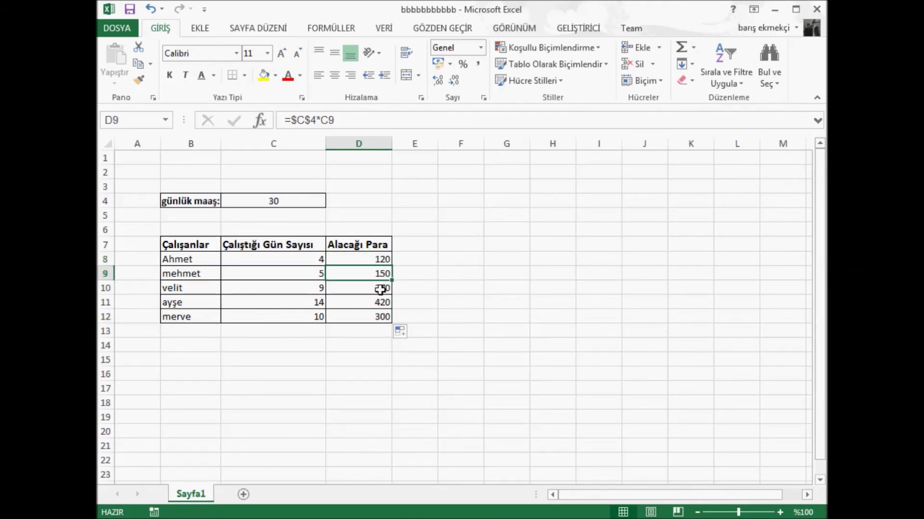
click(380, 289)
click(381, 302)
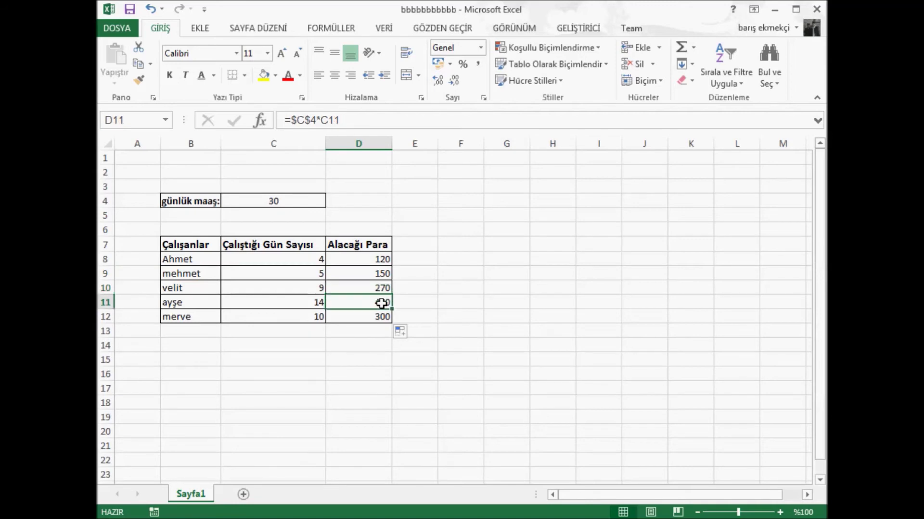
click(382, 320)
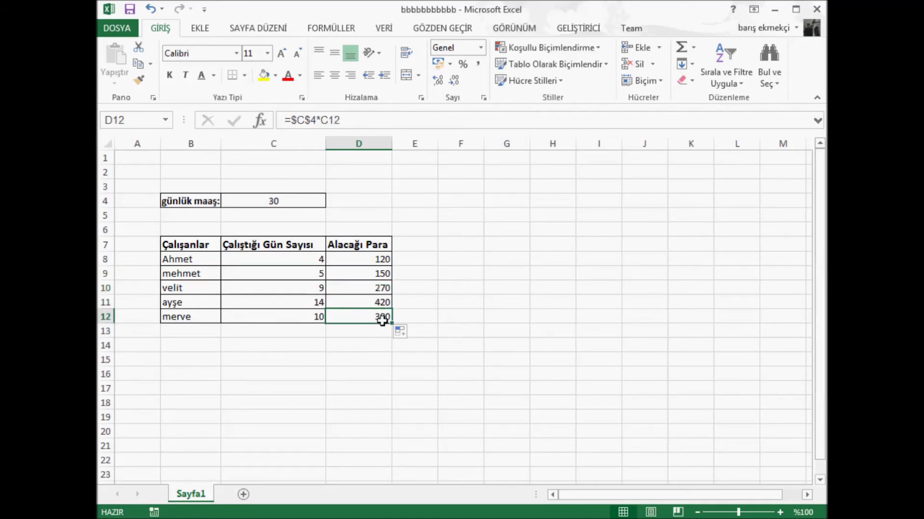
click(597, 291)
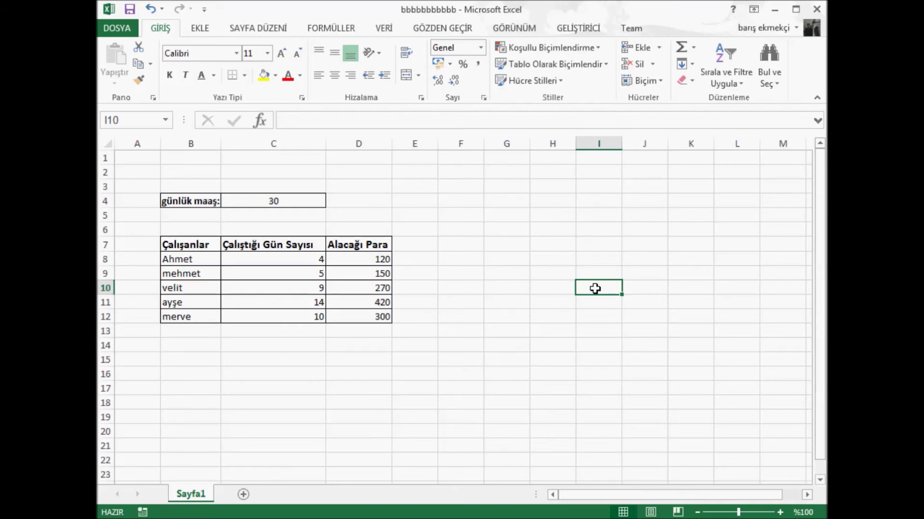
click(525, 269)
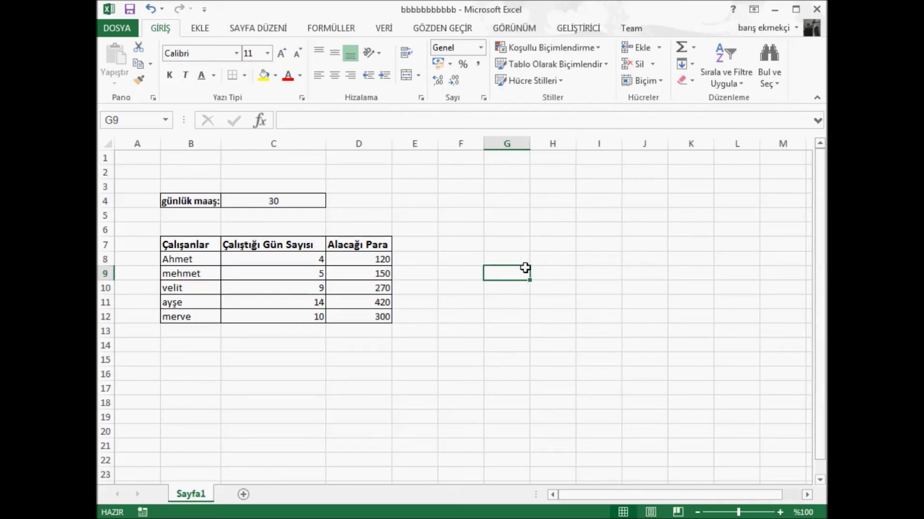
- Enter the deliberately invalid formula =A1B1 in cell H10
click(573, 286)
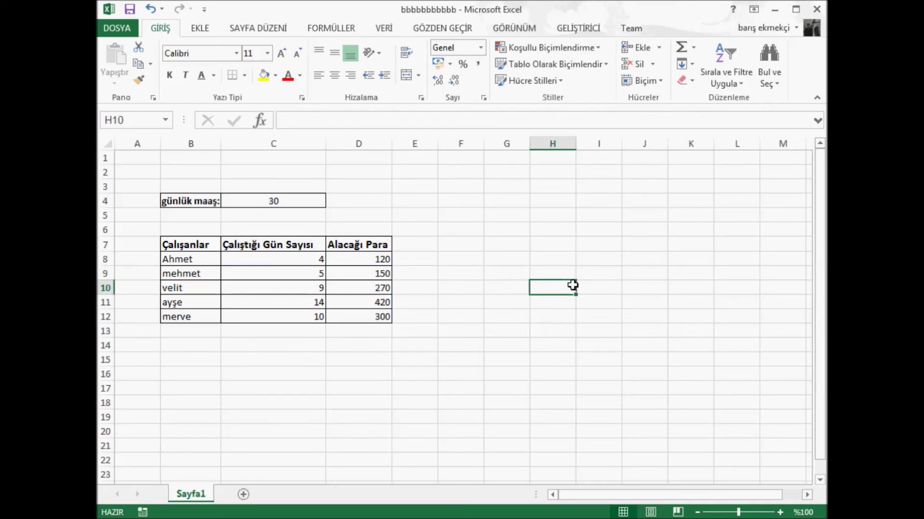
double_click(570, 287)
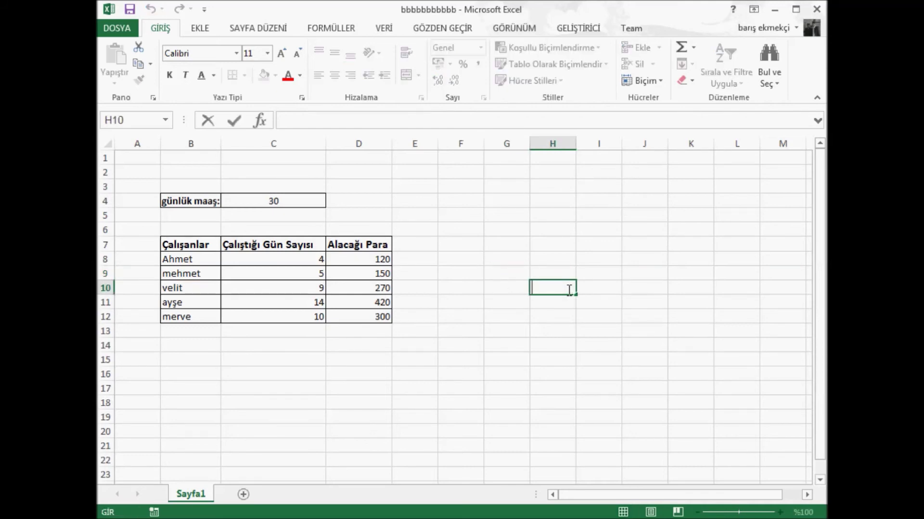
text(=A1B1)
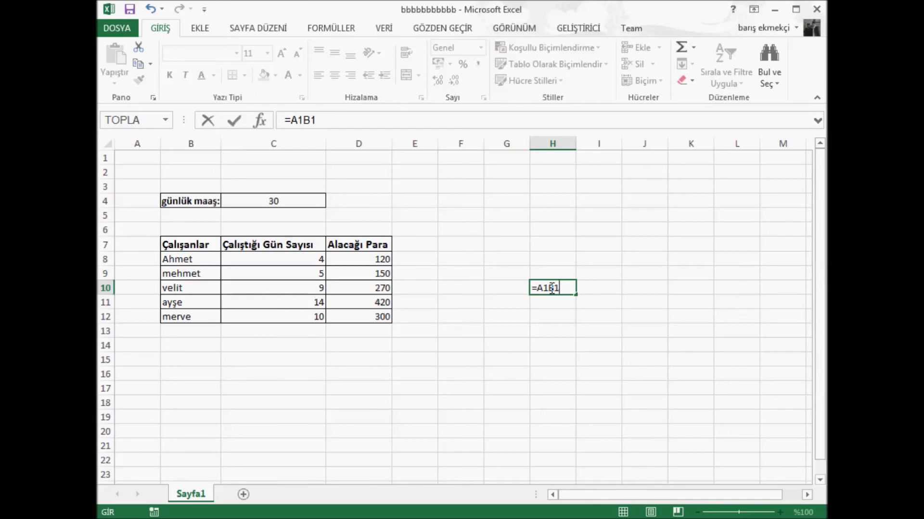
key(Return)
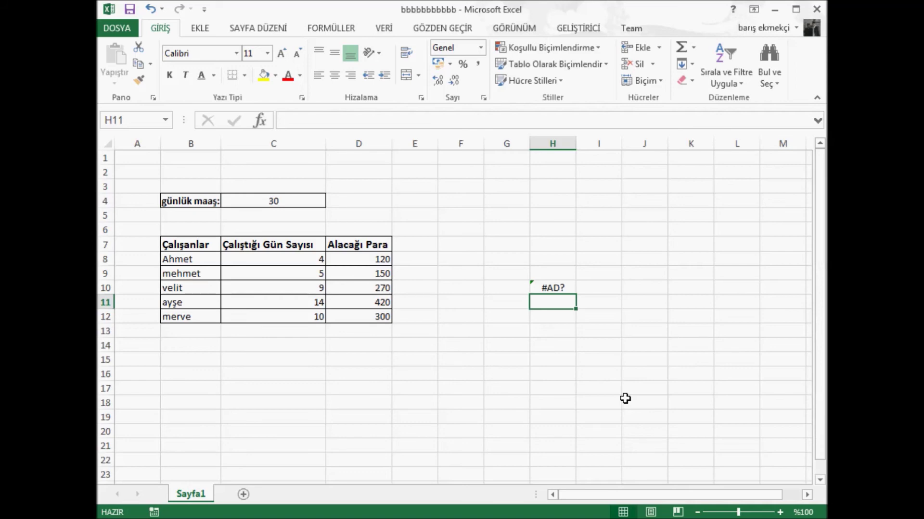
- Display the error-checking choices for the formula in H10
click(547, 291)
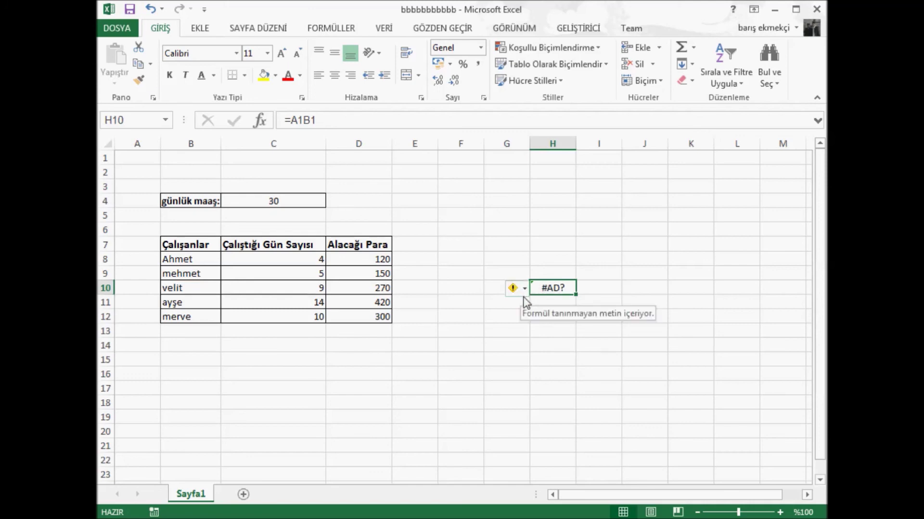
click(512, 290)
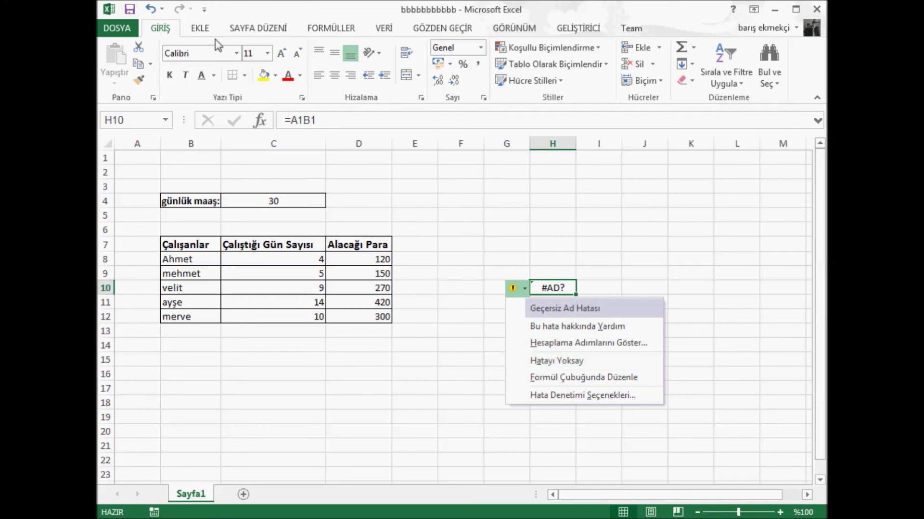
- Review the formula calculation and error-checking settings in Excel Options, and return to the sheet without changing them
click(107, 28)
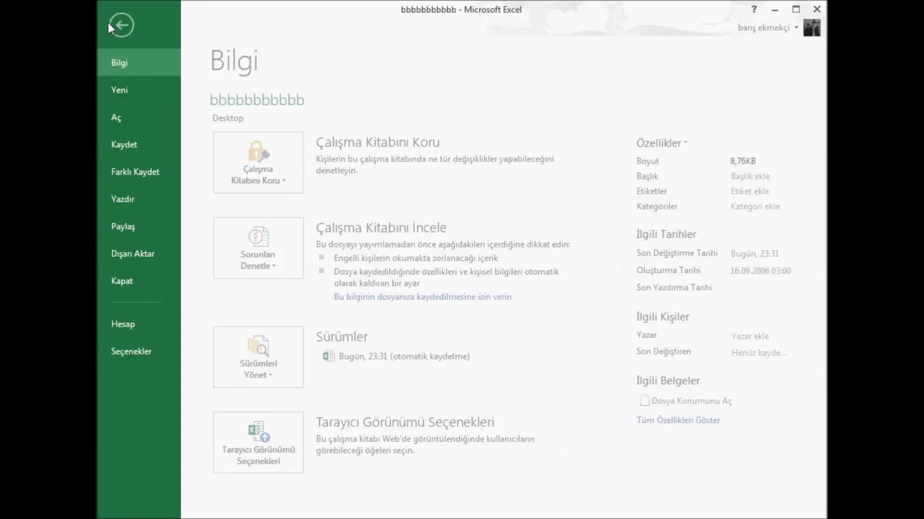
click(146, 347)
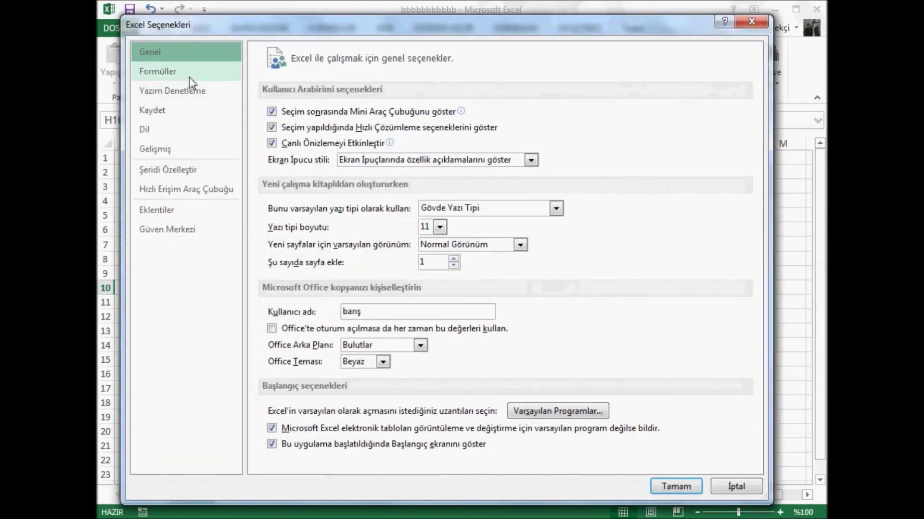
click(189, 76)
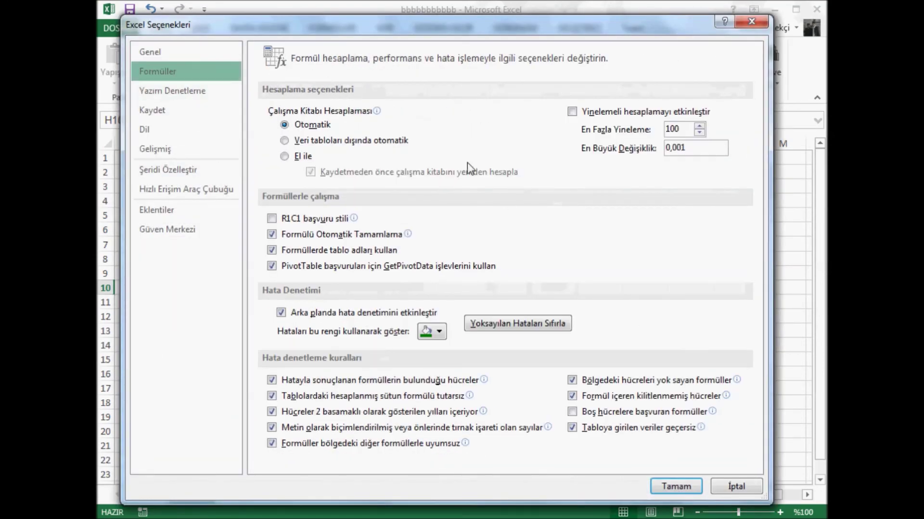
mouse_move(466, 163)
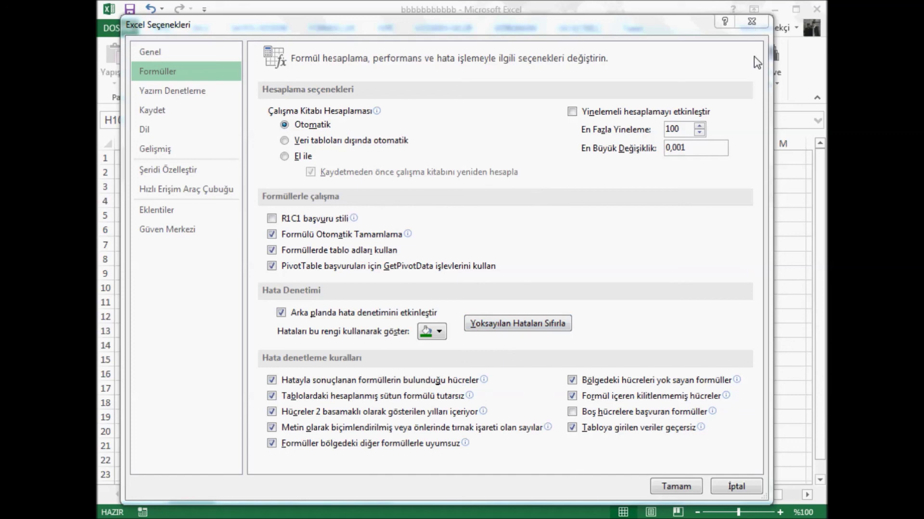
click(751, 22)
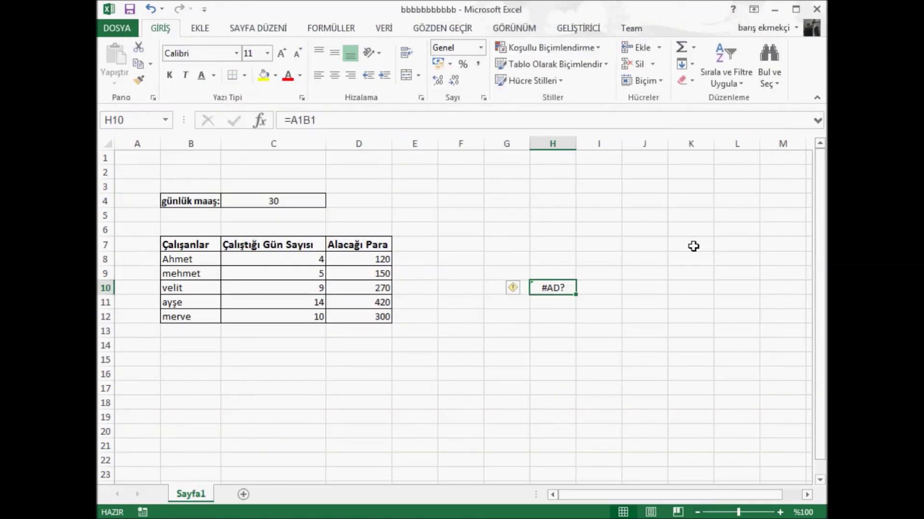
click(565, 230)
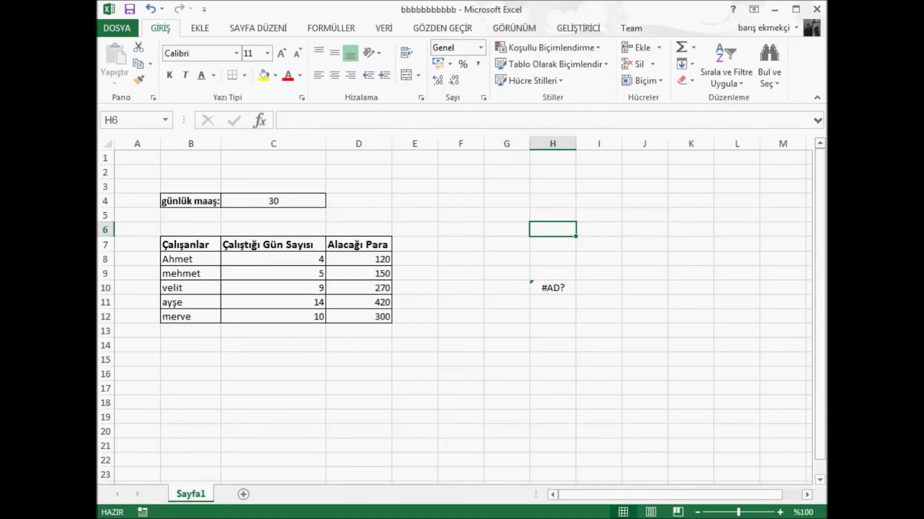